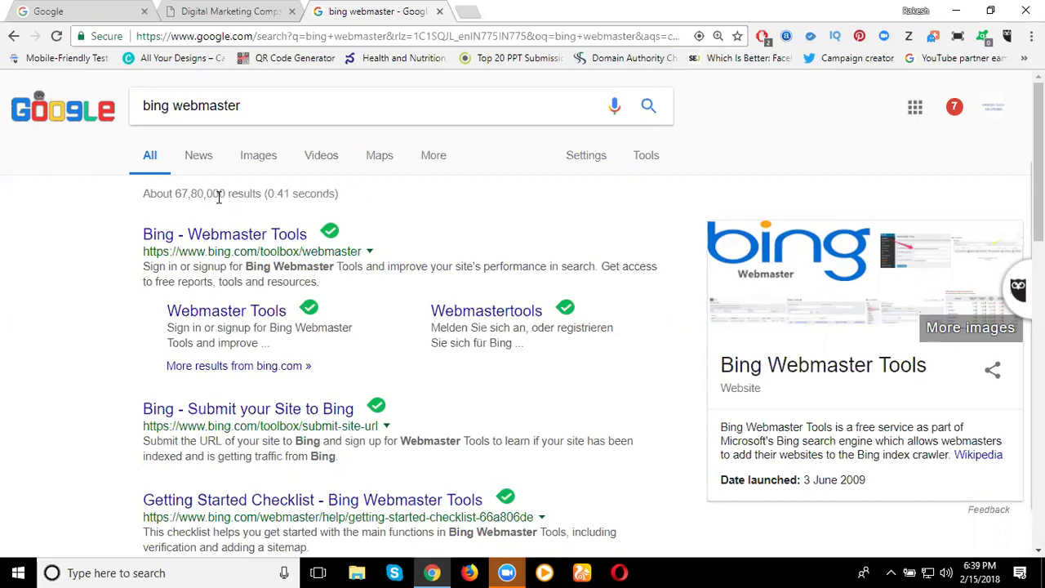
Open the "Bing - Webmaster Tools" search result in a new tab and switch to it
click(227, 12)
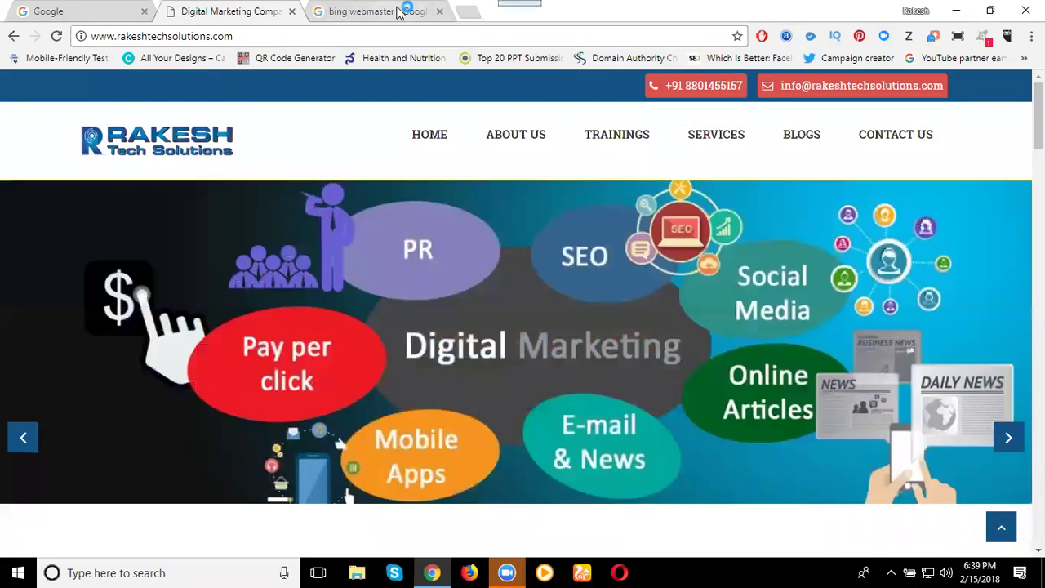
click(402, 12)
right_click(241, 239)
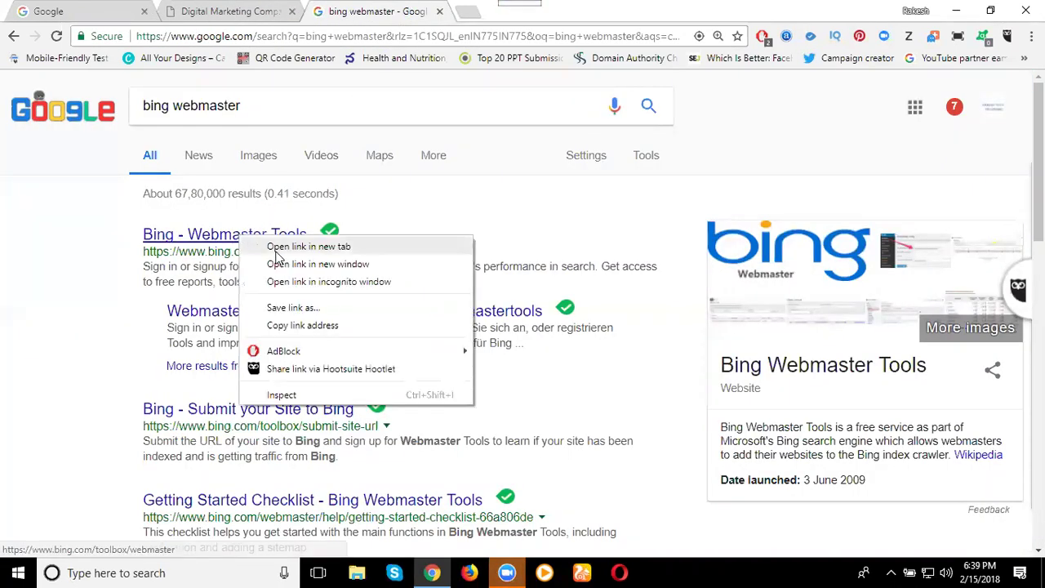
click(279, 246)
click(469, 15)
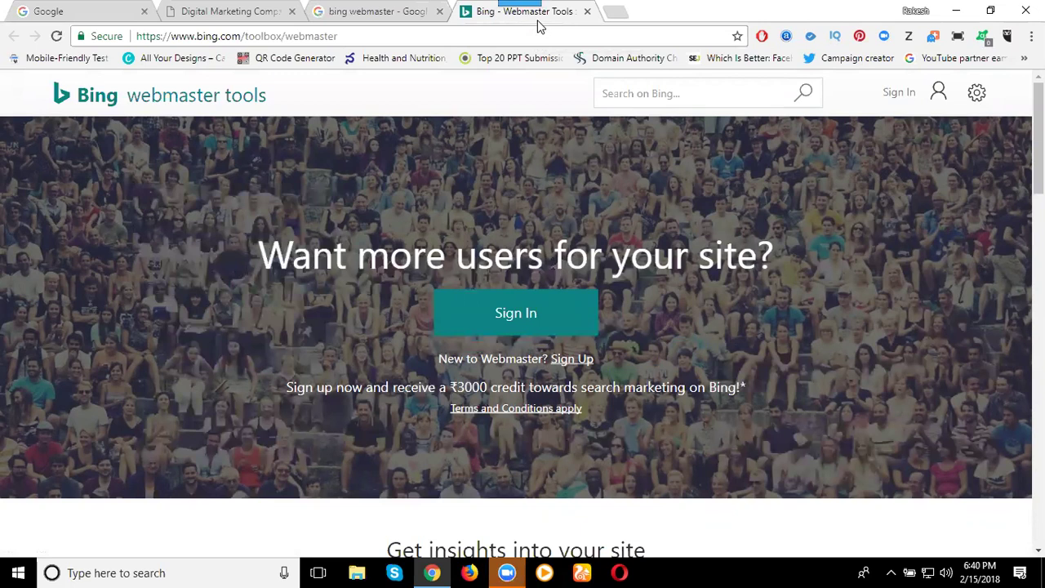
Sign in to Bing Webmaster Tools with the saved Microsoft account
click(547, 308)
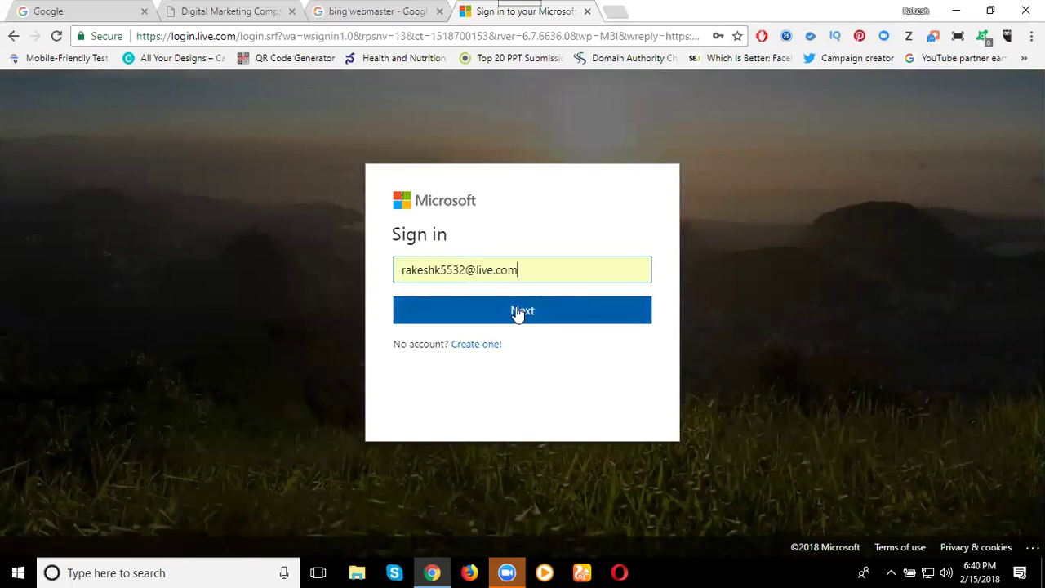
click(516, 313)
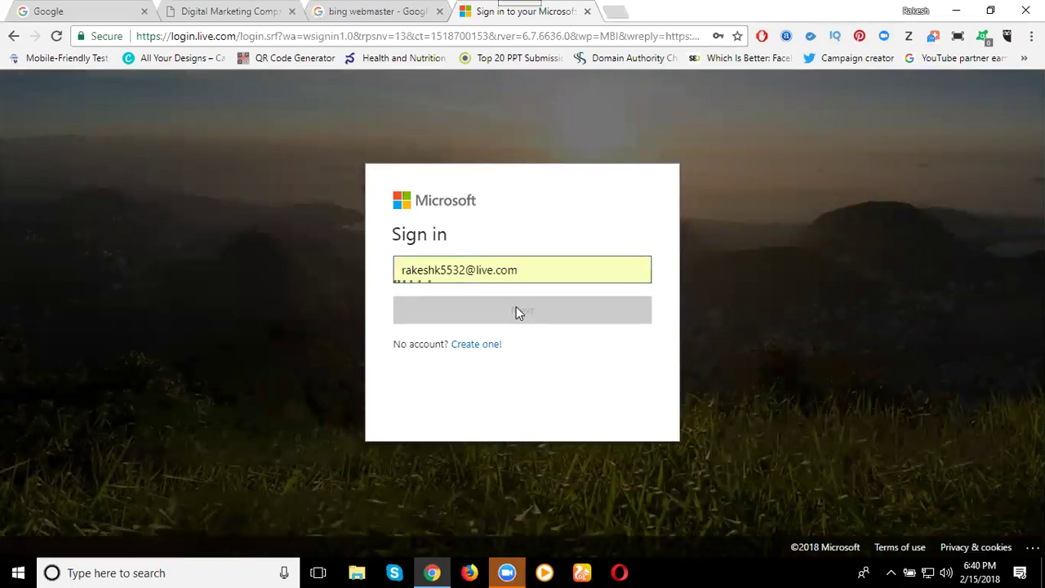
click(577, 342)
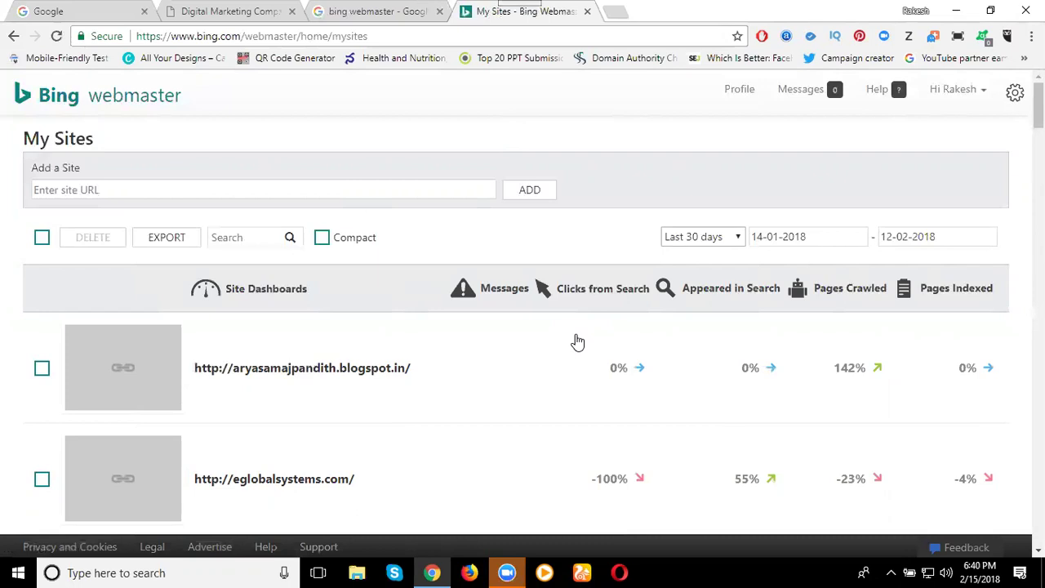
Look through the list of sites already registered under My Sites
scroll(577, 343, down, 2)
scroll(577, 347, down, 5)
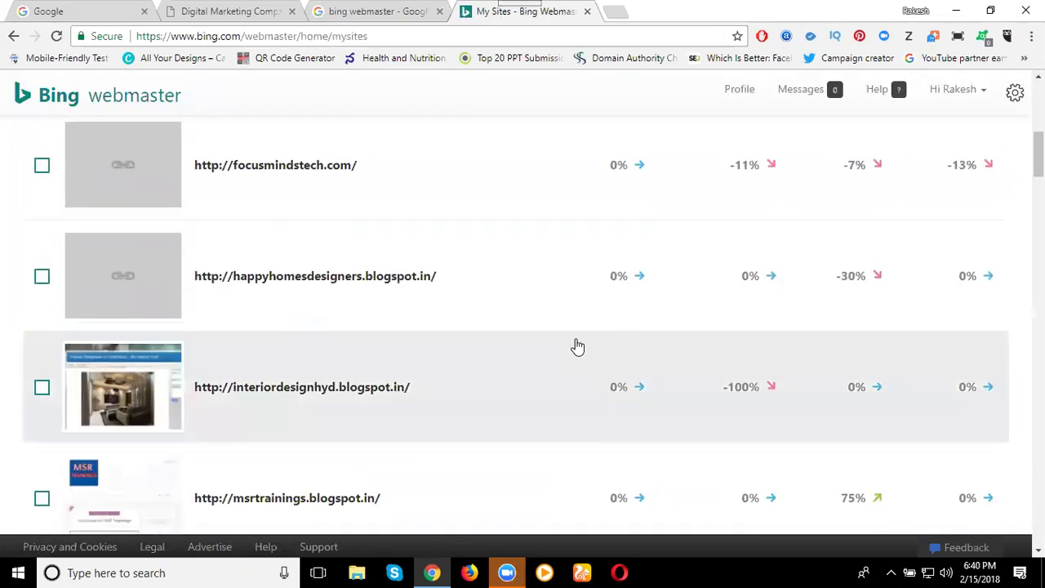
scroll(577, 347, down, 4)
scroll(578, 351, down, 8)
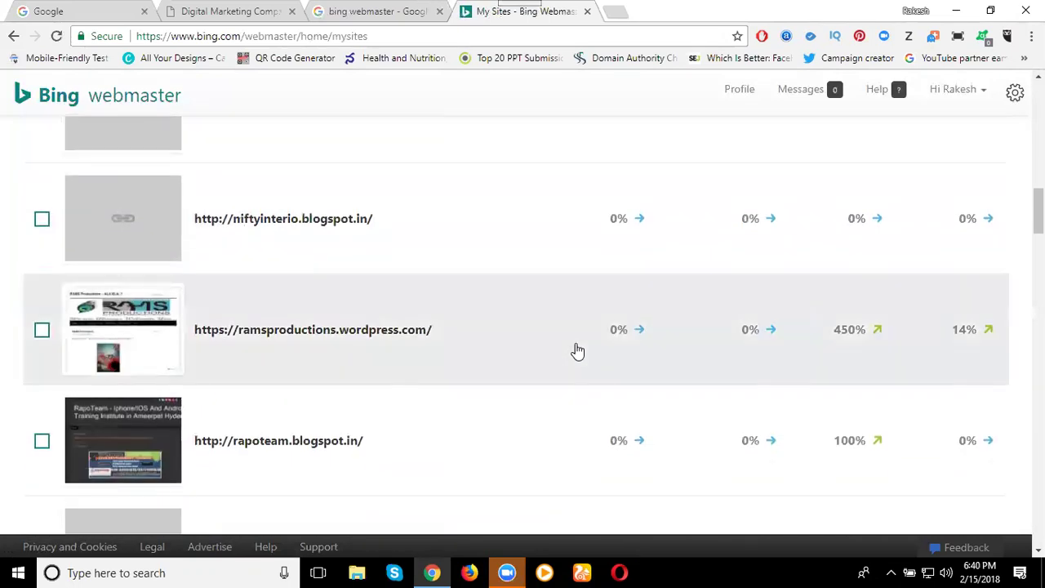
scroll(577, 351, down, 4)
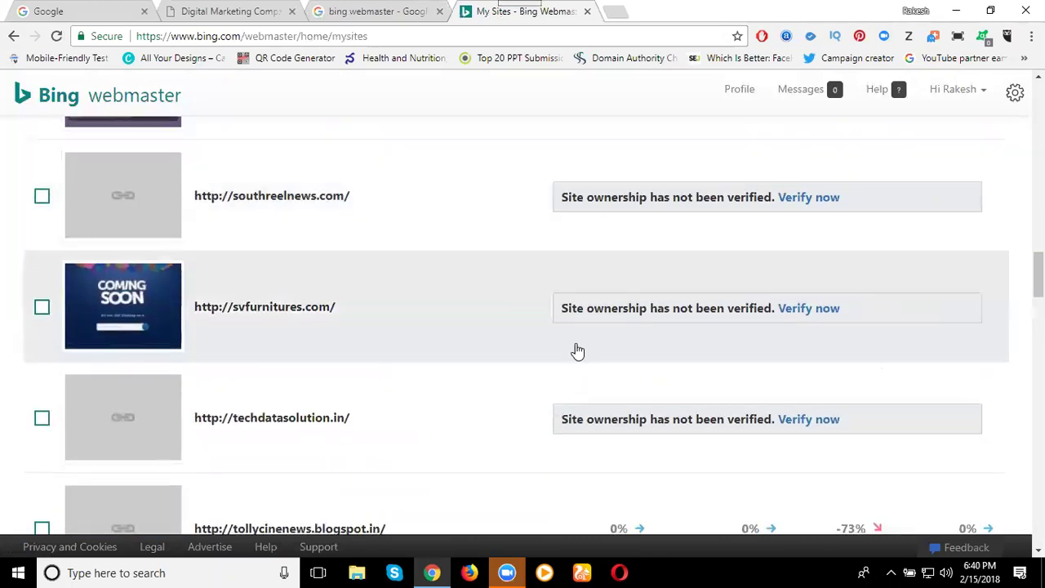
scroll(578, 351, down, 8)
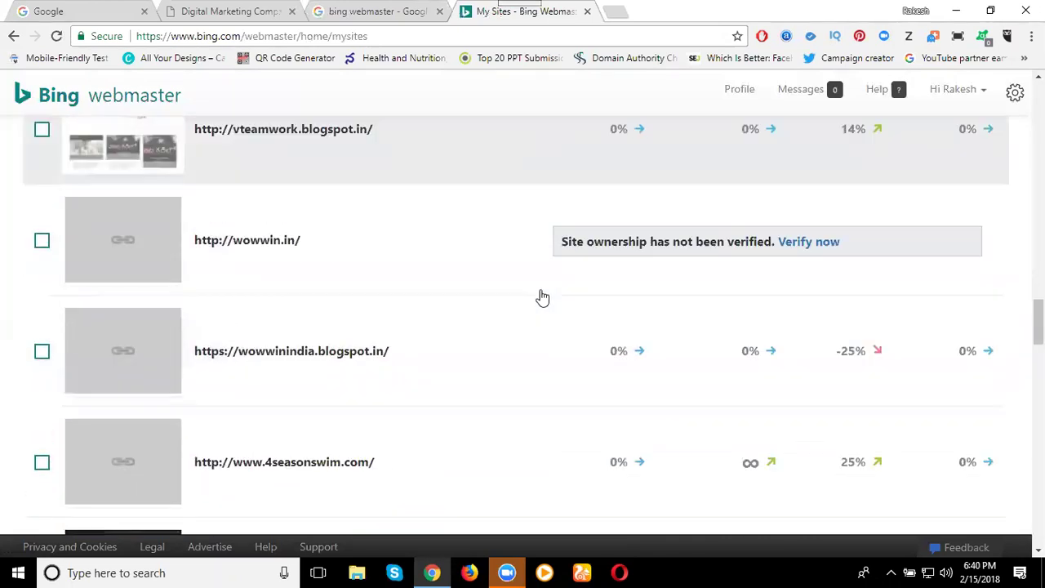
scroll(541, 296, down, 1)
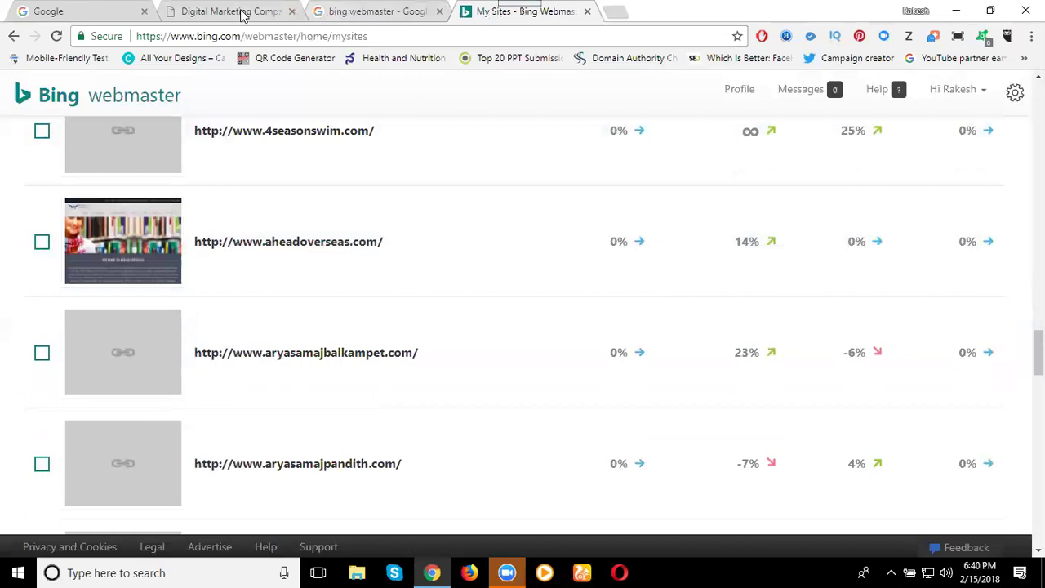
Copy the address of the Rakesh Tech Solutions website and return to the My Sites page
click(237, 12)
click(243, 34)
key(ctrl+c)
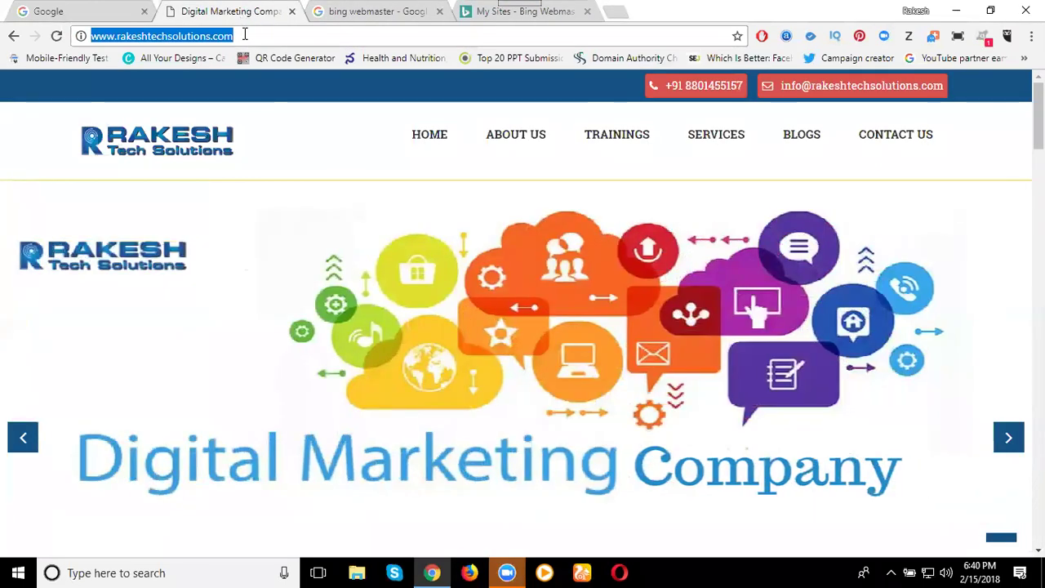
click(504, 10)
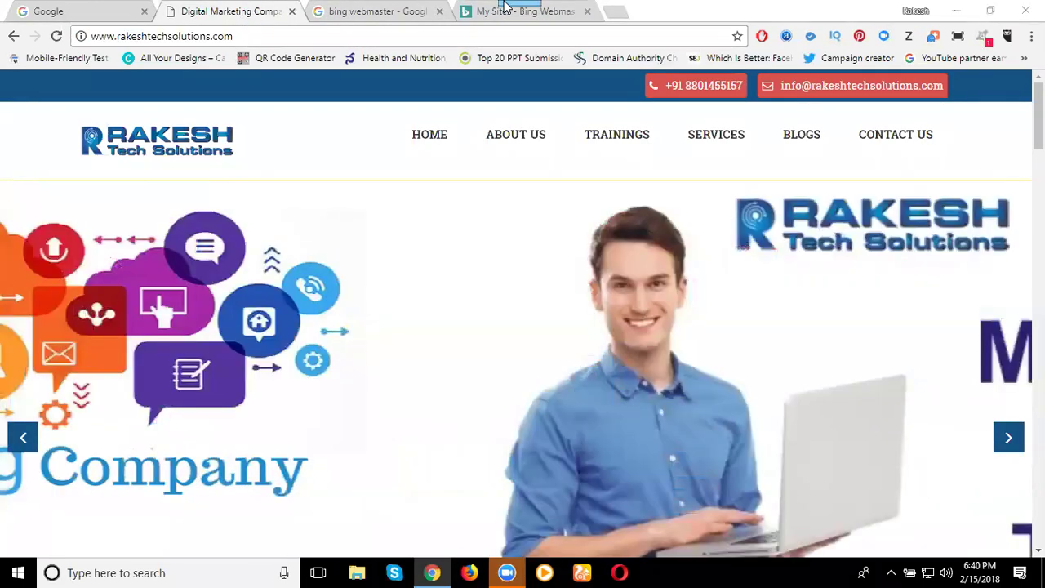
click(481, 15)
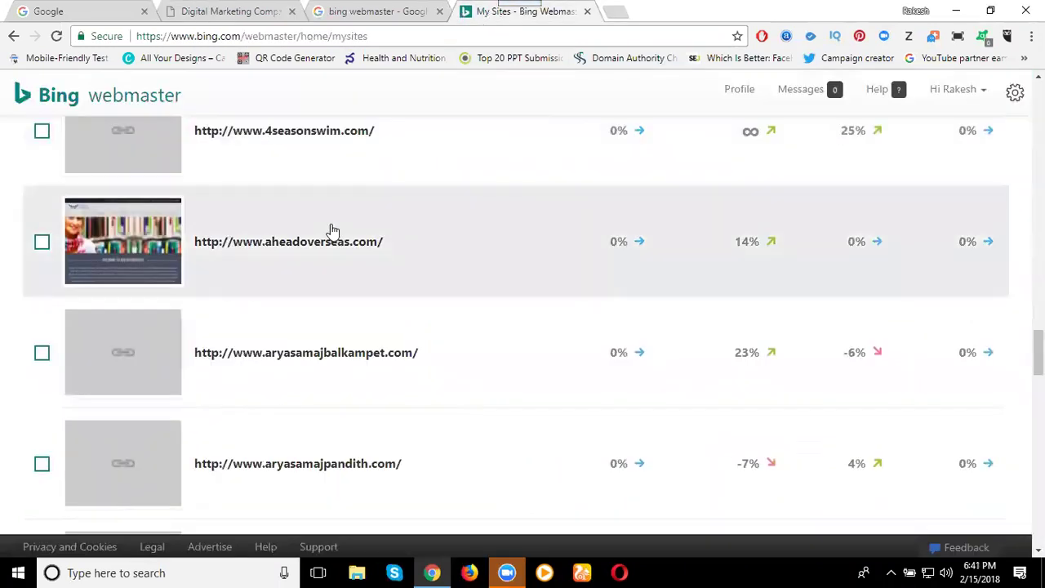
scroll(333, 231, down, 10)
scroll(335, 231, up, 15)
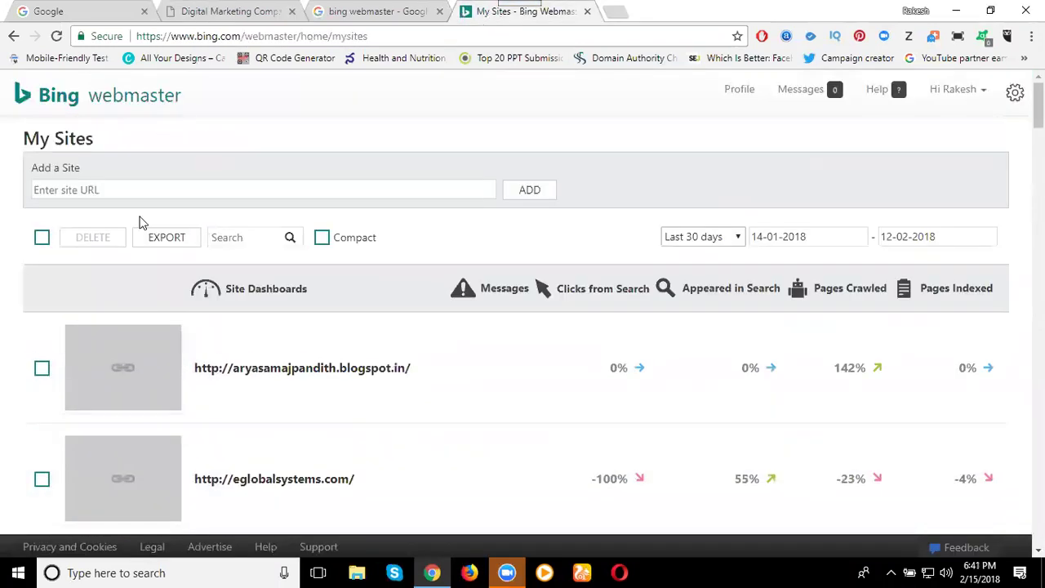
click(105, 189)
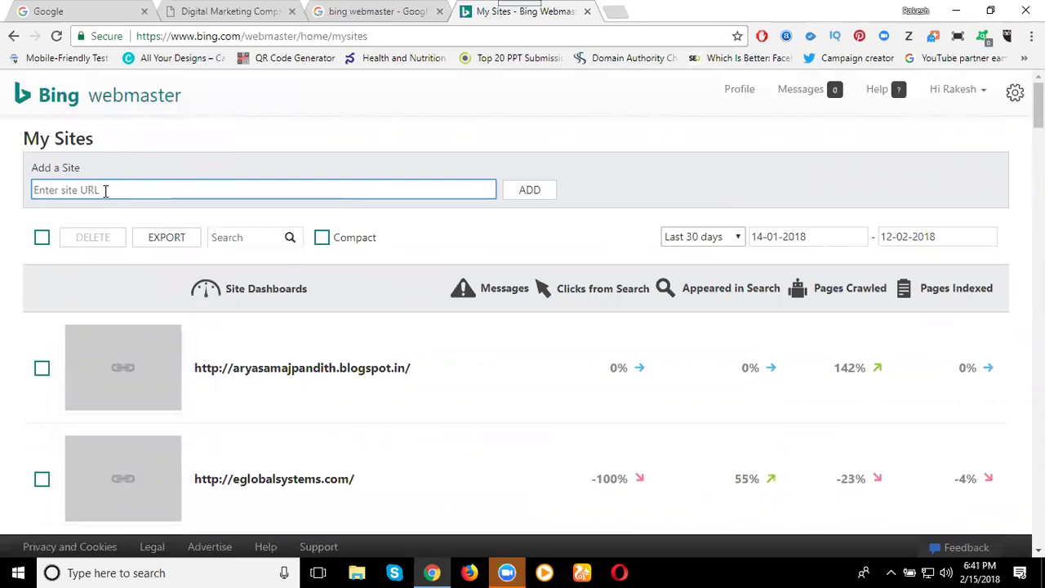
key(ctrl+v)
key(Tab)
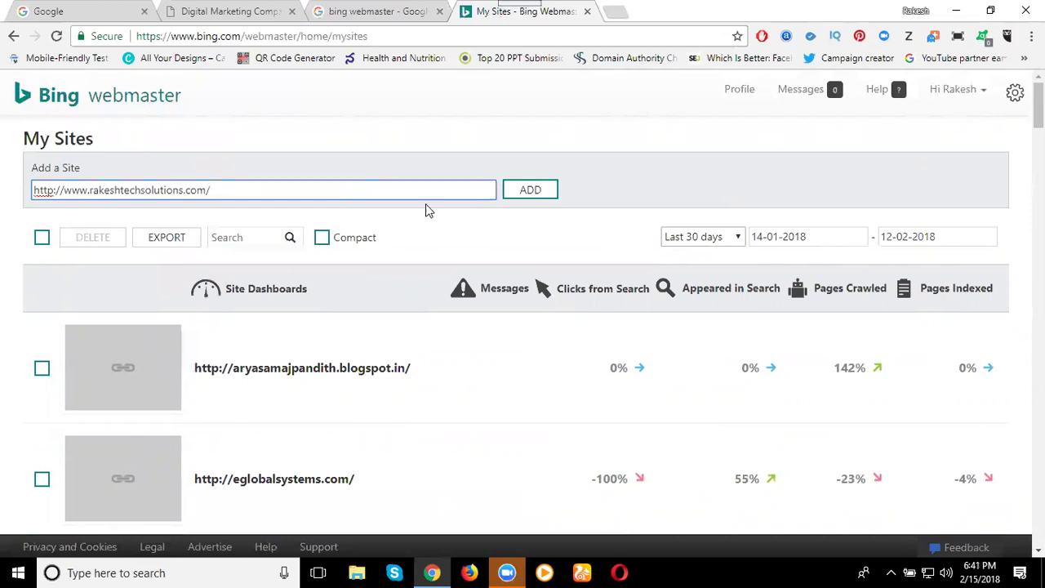
click(519, 199)
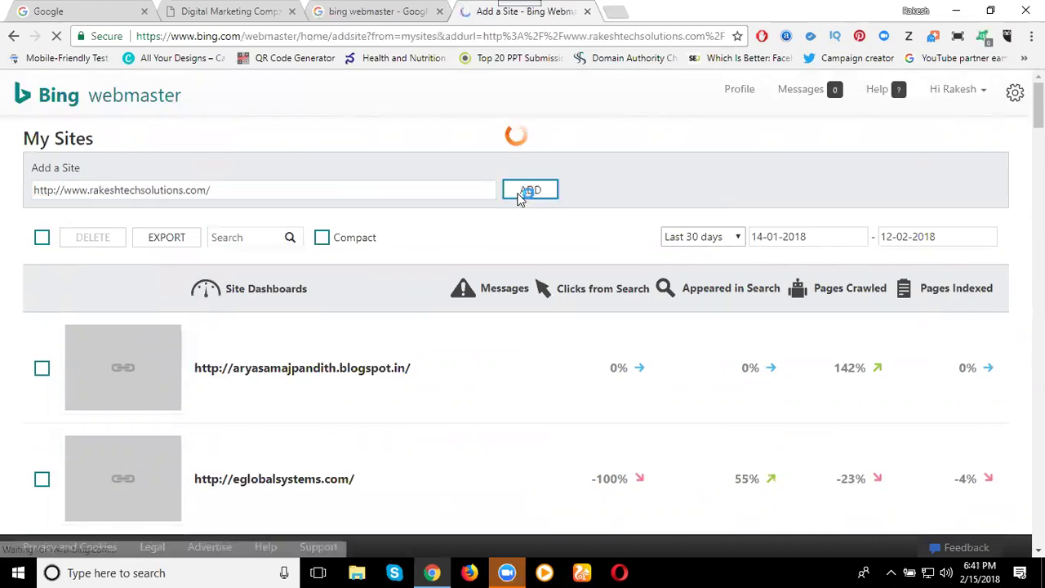
click(126, 240)
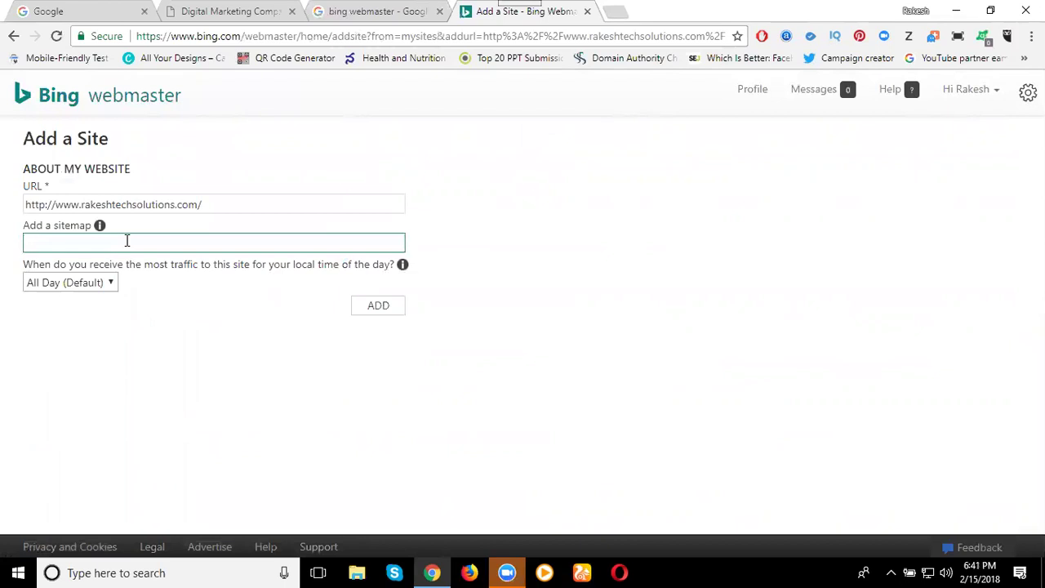
key(ctrl+v)
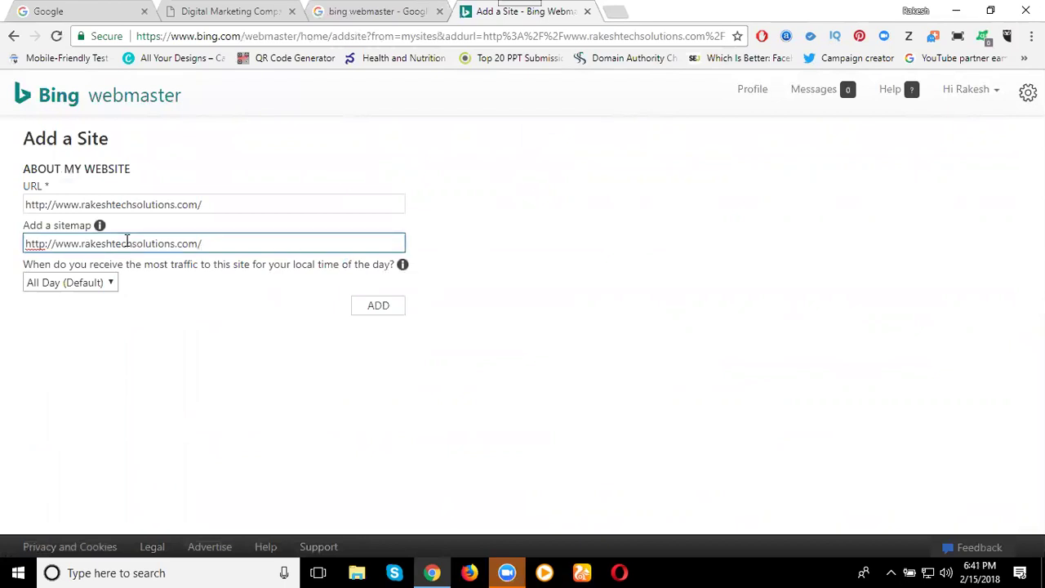
text(sitemap.xml)
click(61, 284)
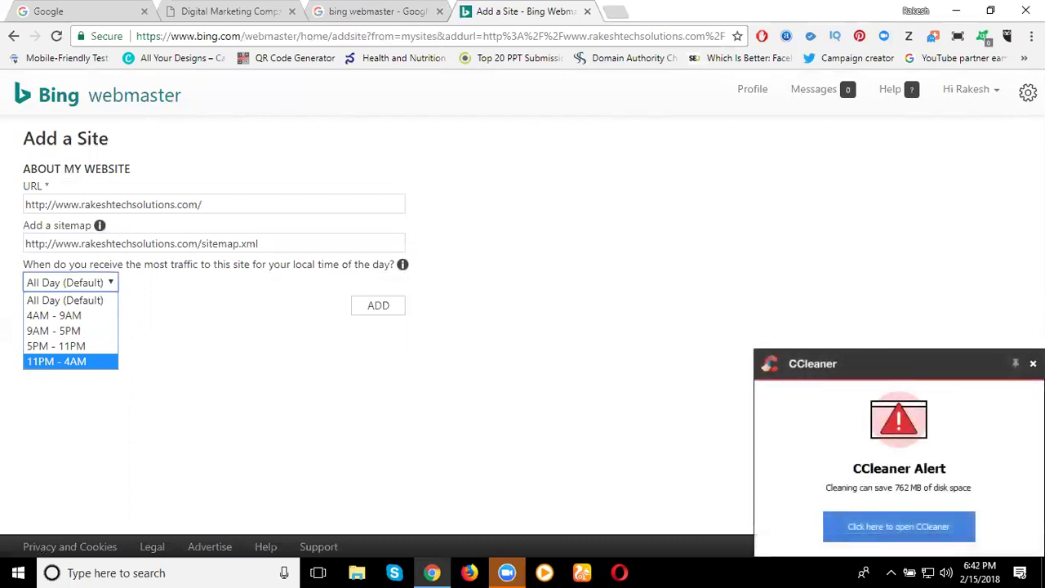
click(97, 285)
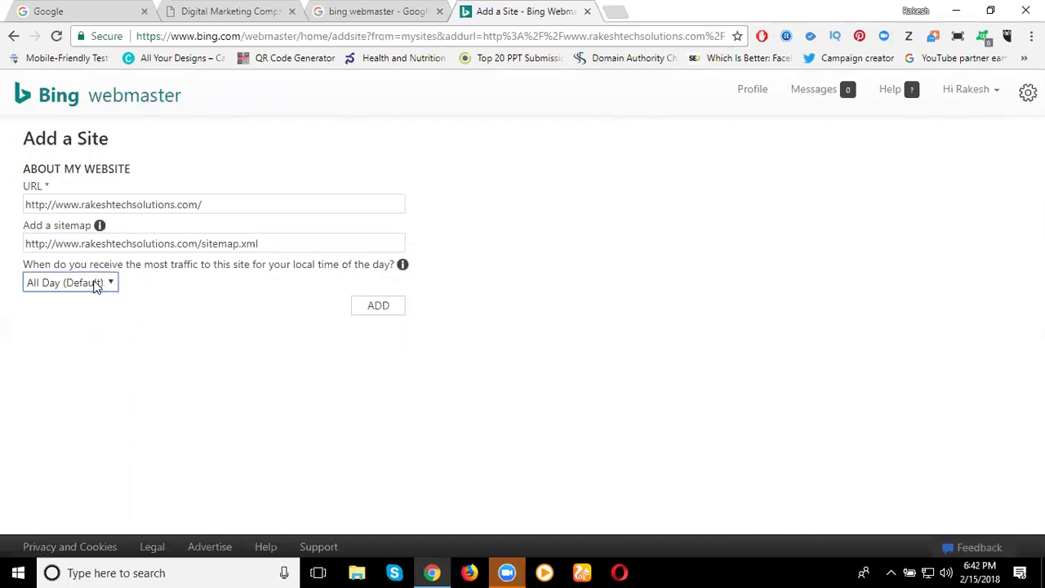
click(392, 307)
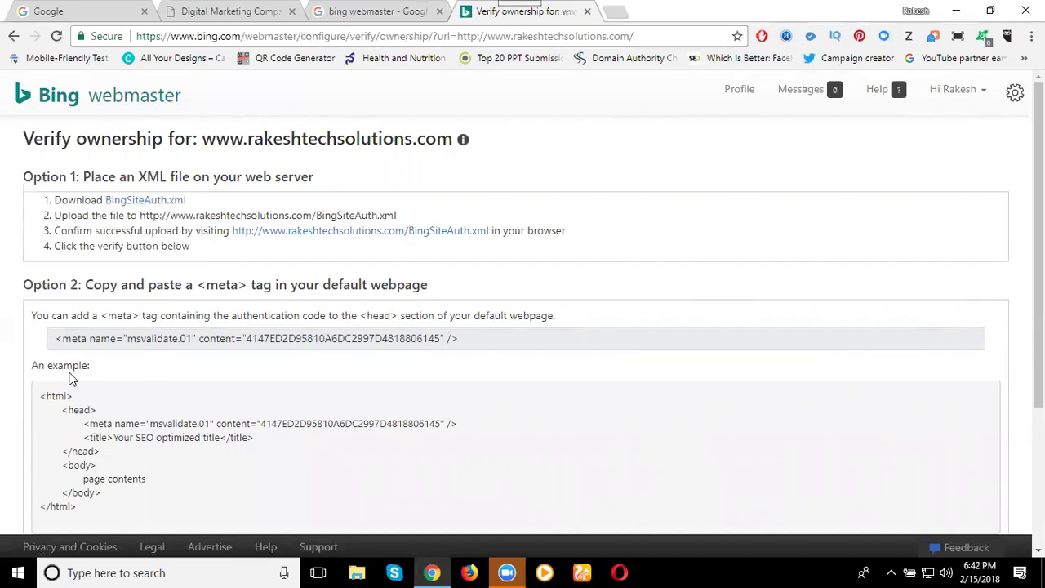
Review the meta tag verification option, but download the BingSiteAuth.xml ownership file
drag(55, 338, 472, 345)
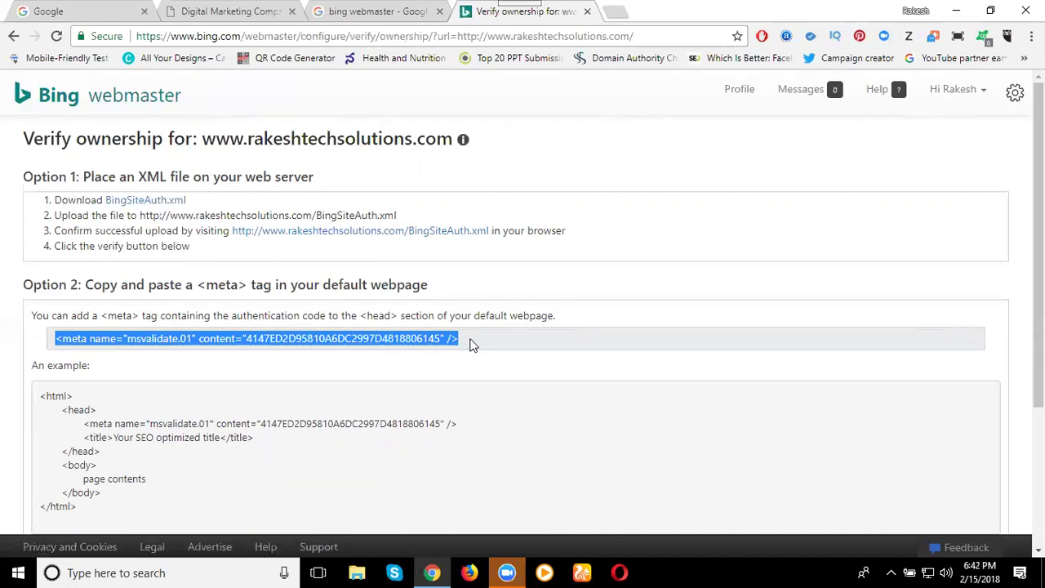
click(130, 202)
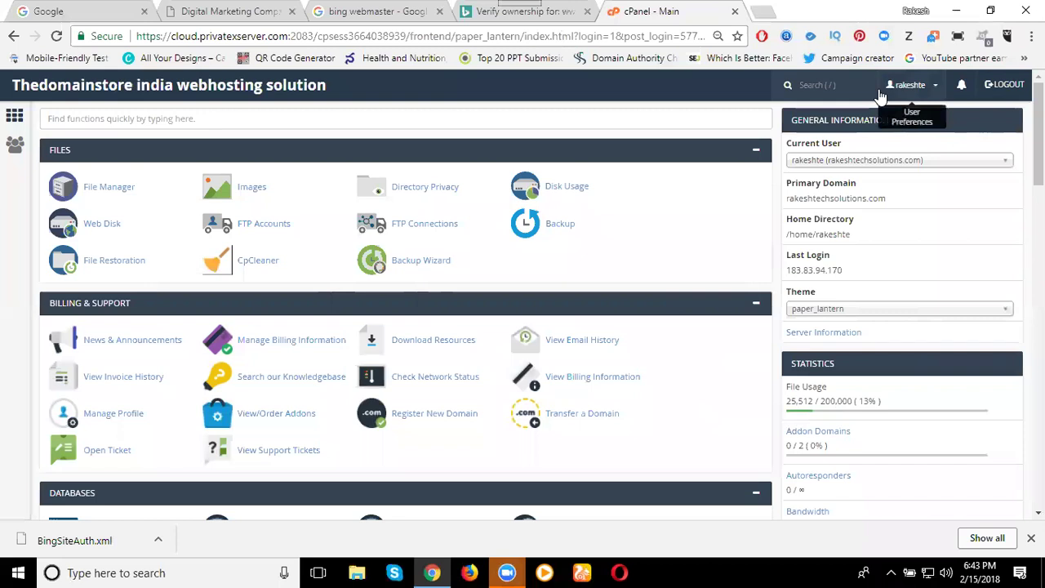
Upload BingSiteAuth.xml from Downloads into the public_html folder using the cPanel File Manager
click(109, 187)
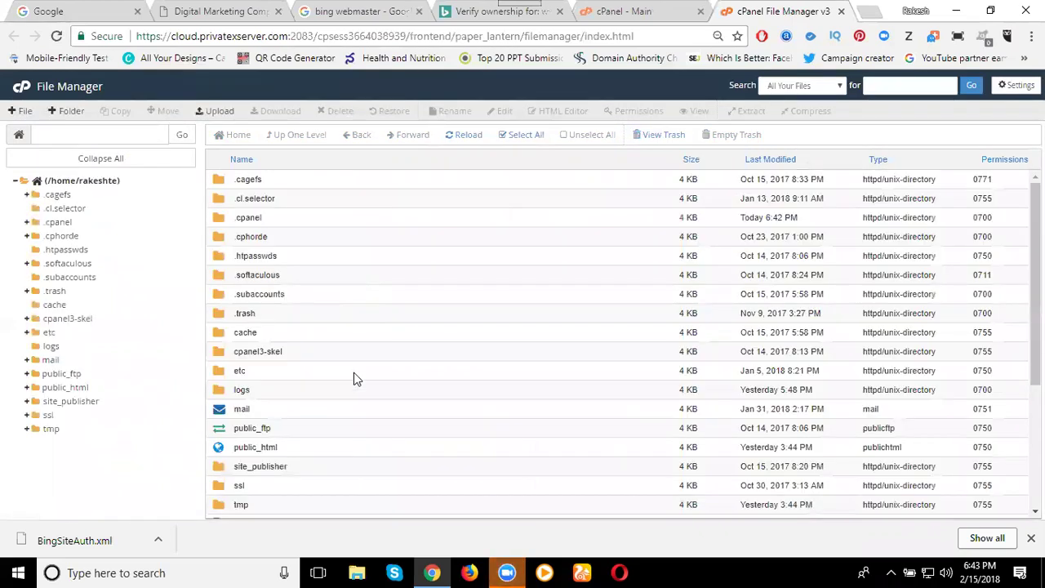
double_click(319, 445)
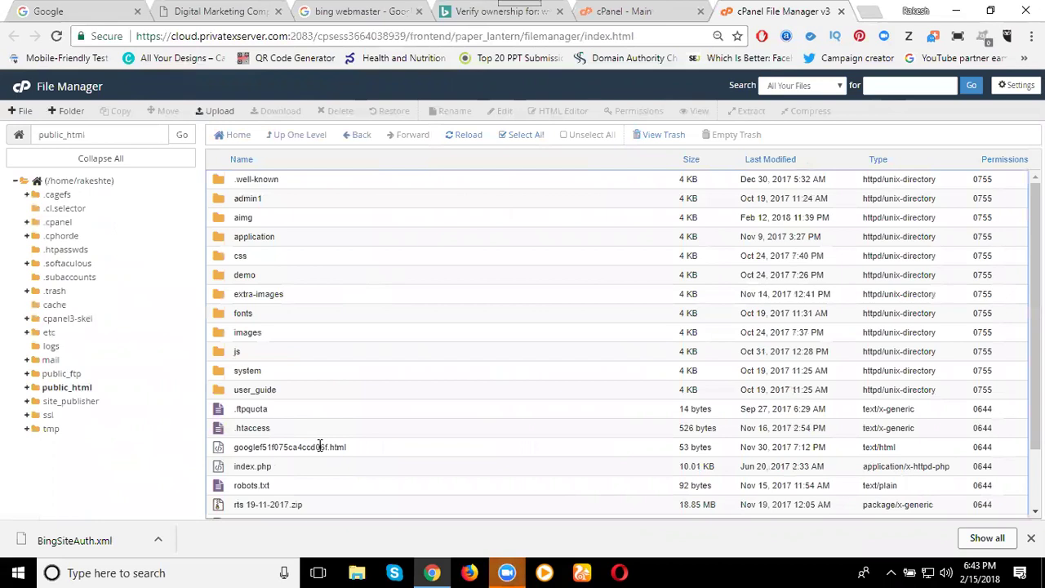
click(214, 111)
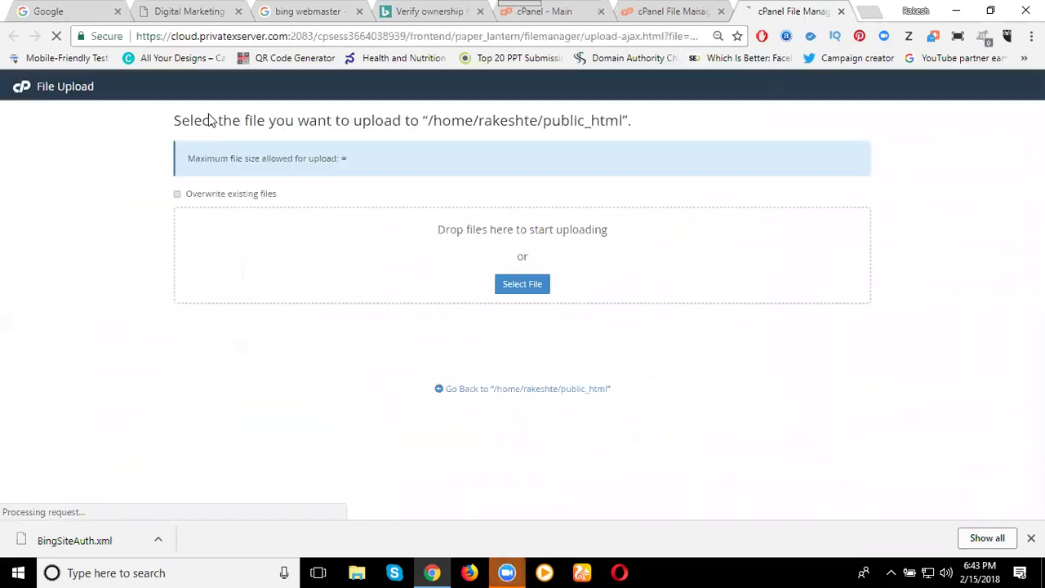
click(527, 287)
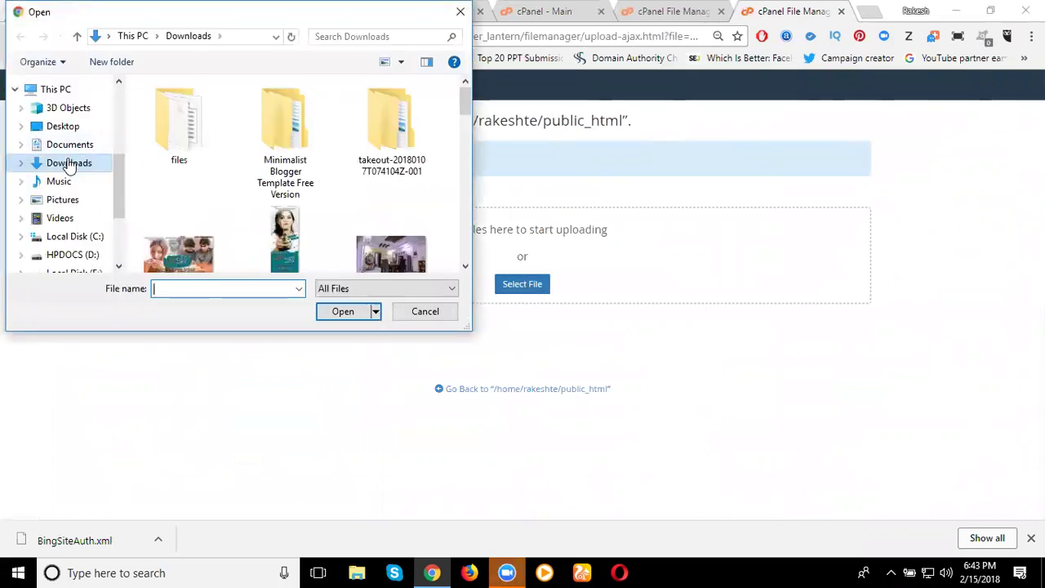
click(267, 169)
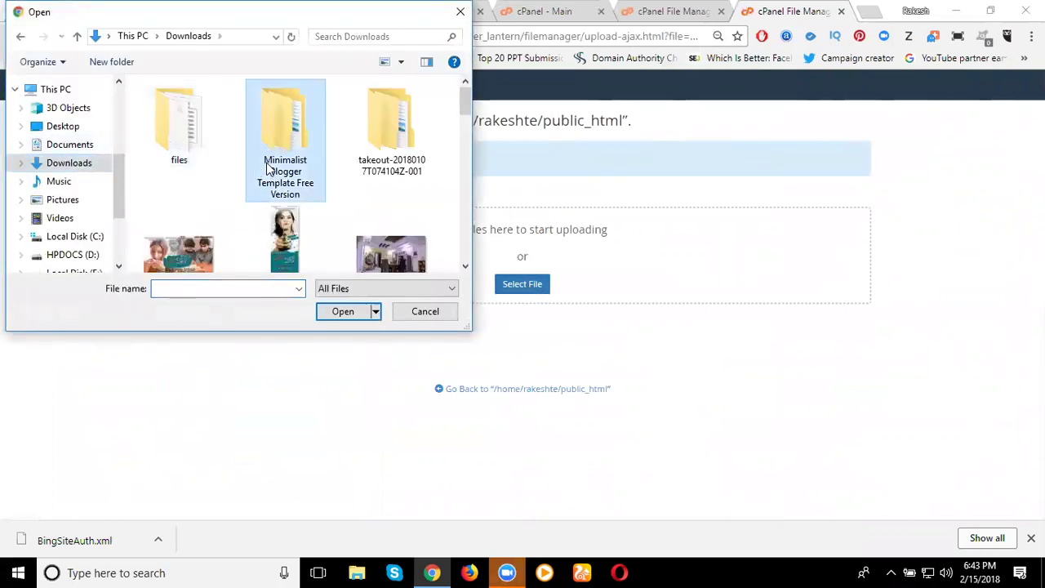
key(b)
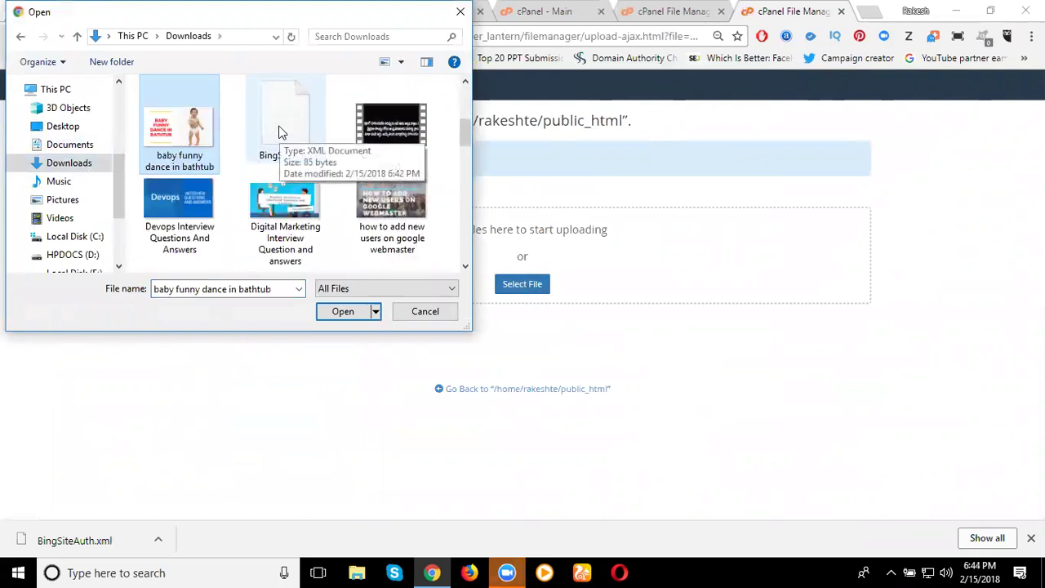
double_click(278, 132)
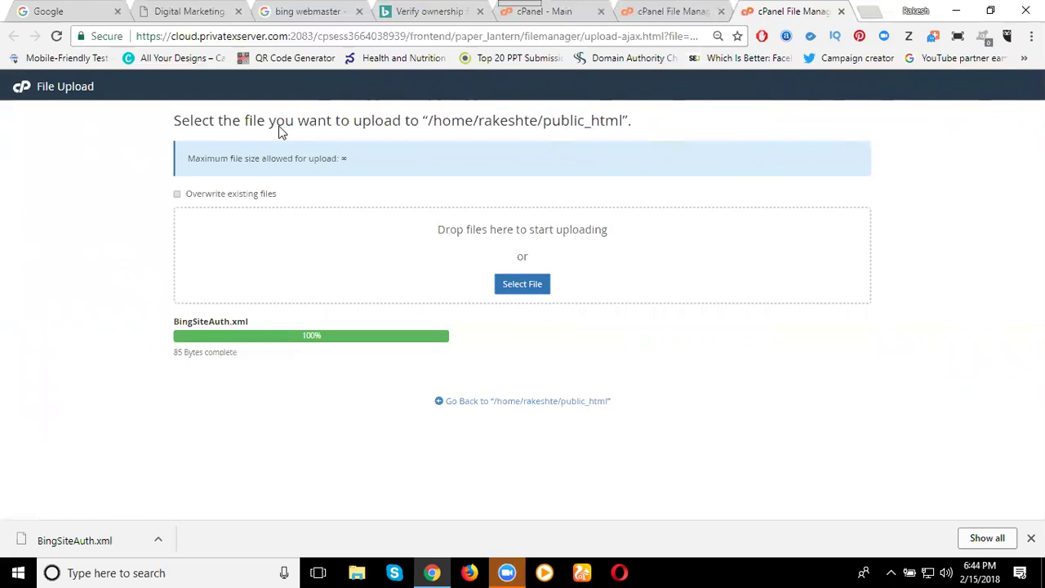
click(415, 11)
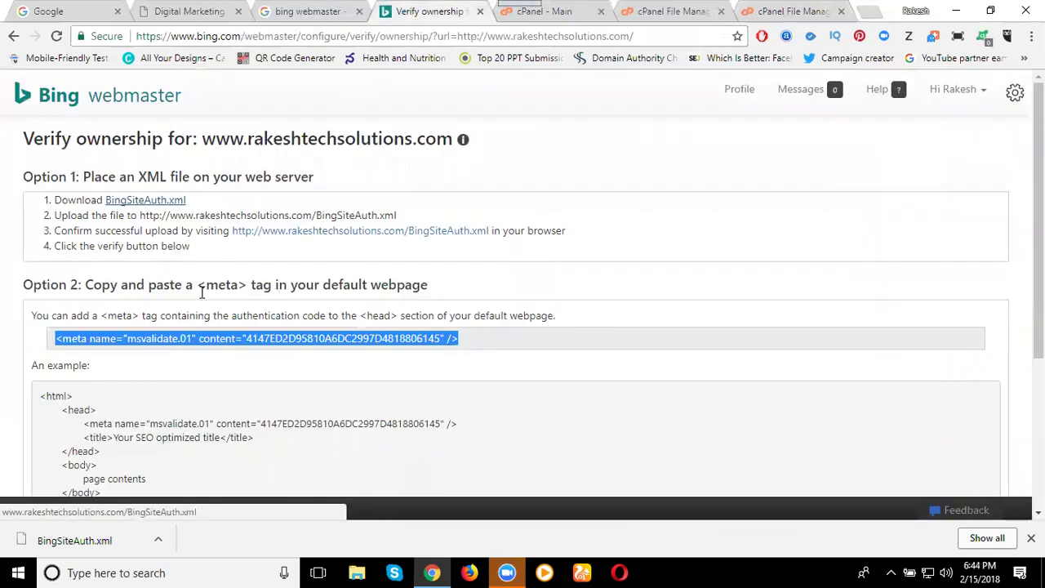
scroll(202, 293, down, 3)
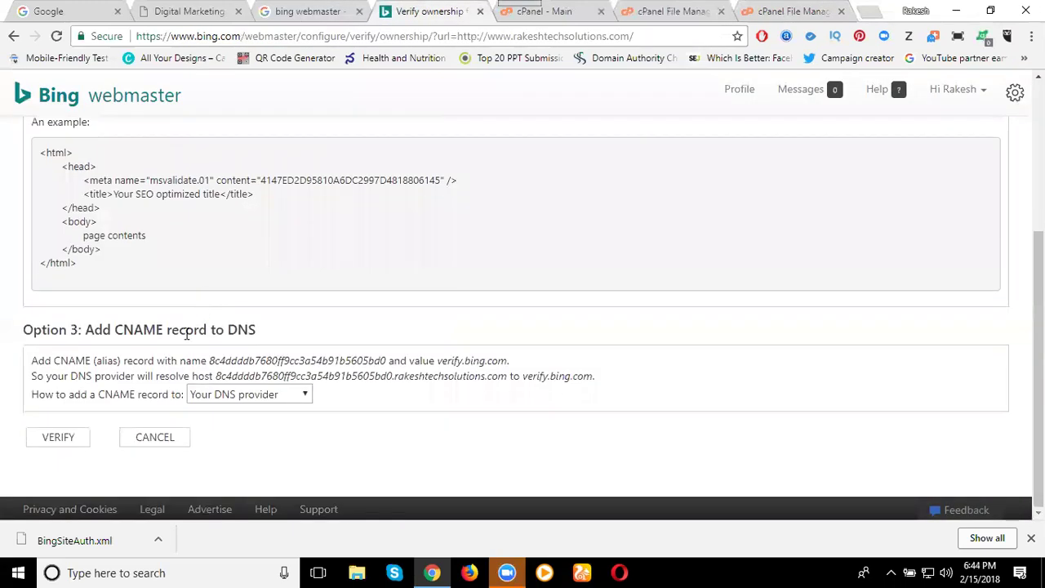
click(67, 443)
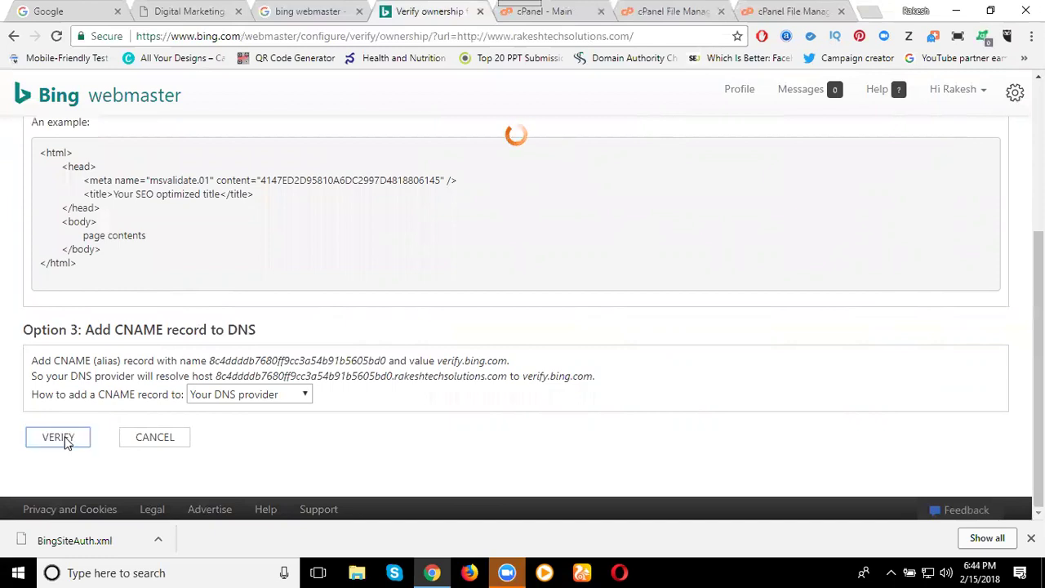
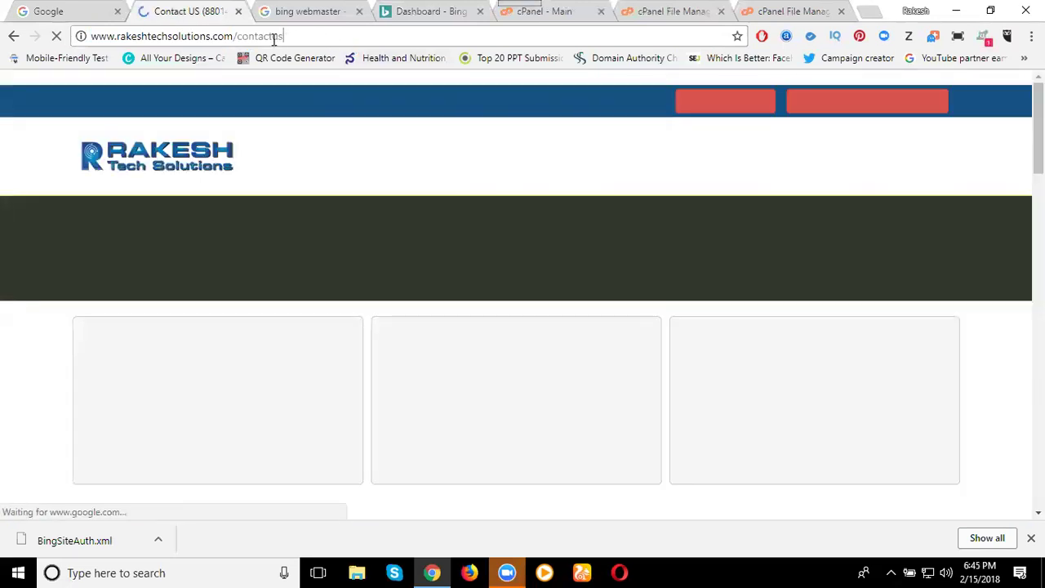
drag(279, 37, 238, 38)
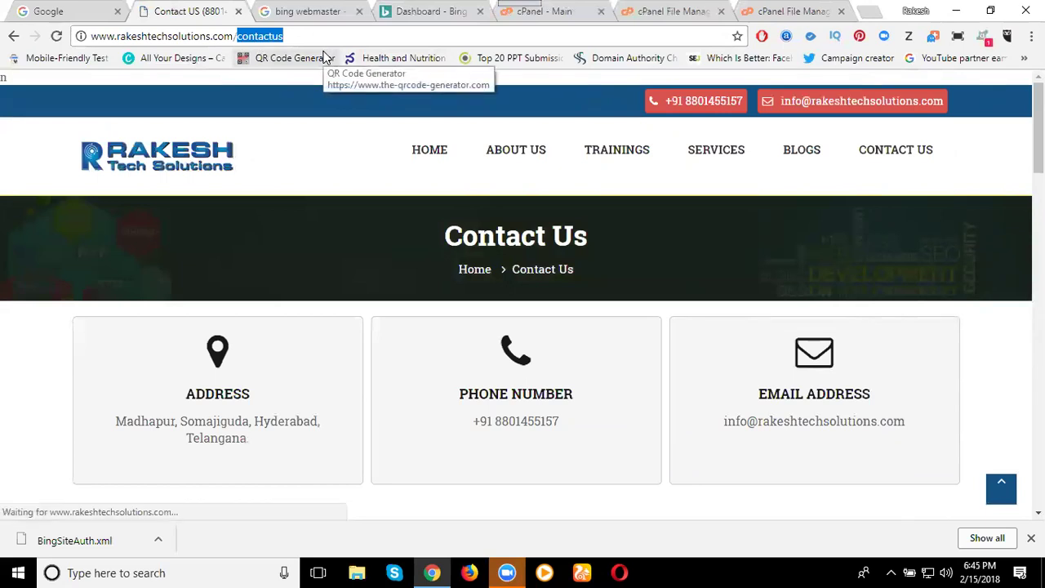
click(433, 10)
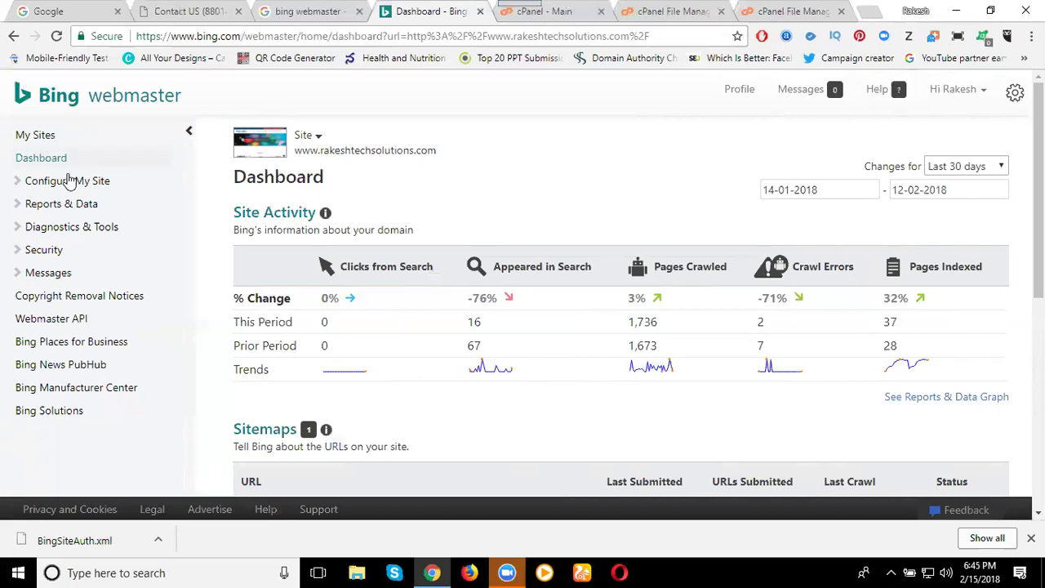
click(17, 181)
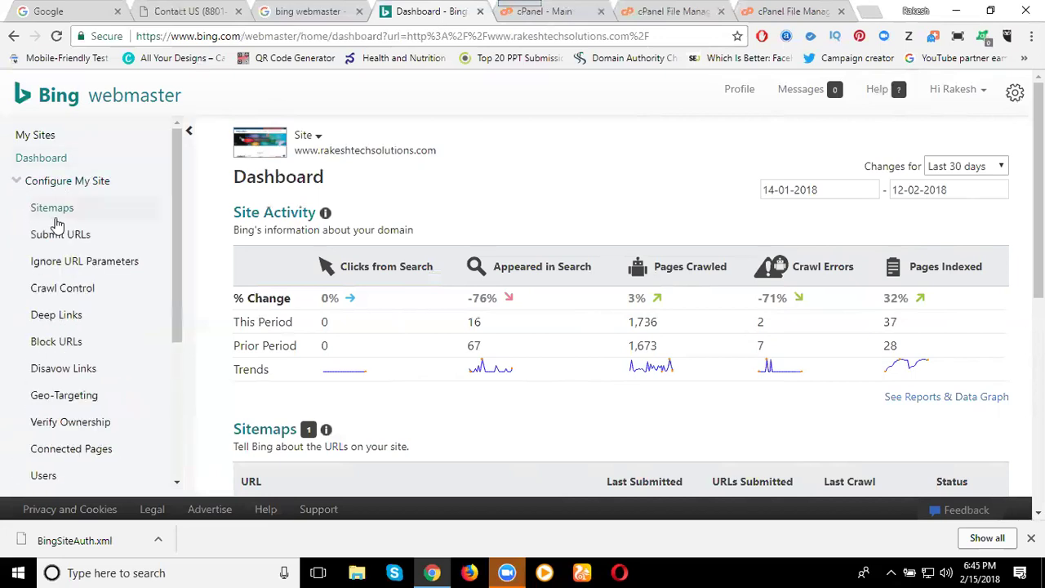
click(55, 245)
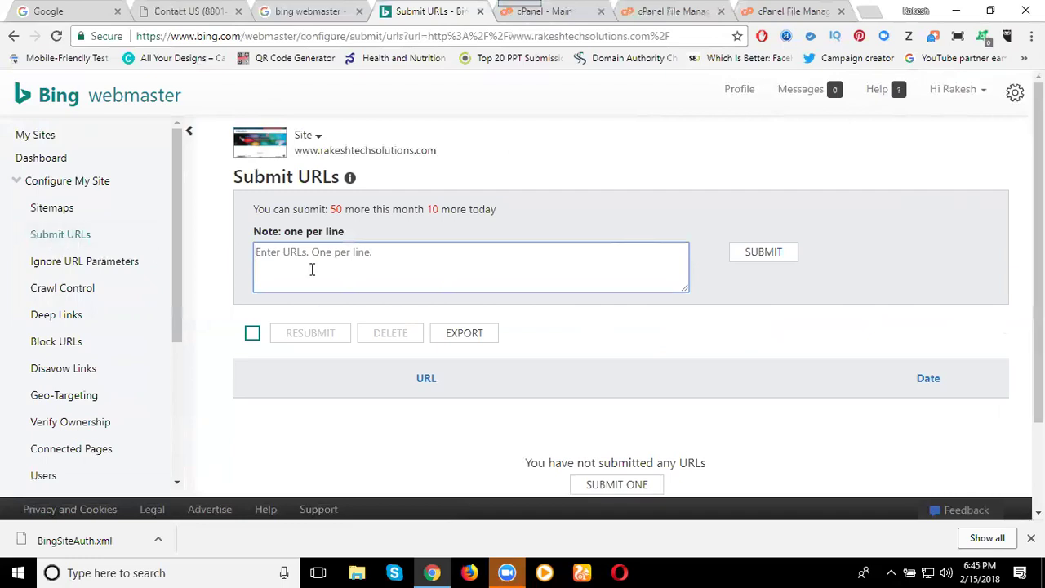
text(http://contactus)
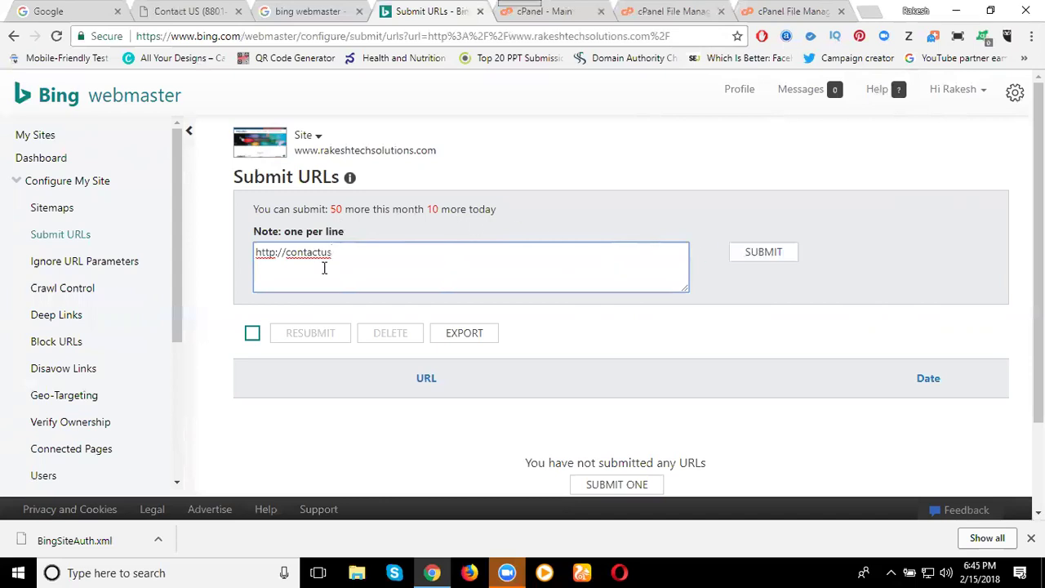
click(184, 12)
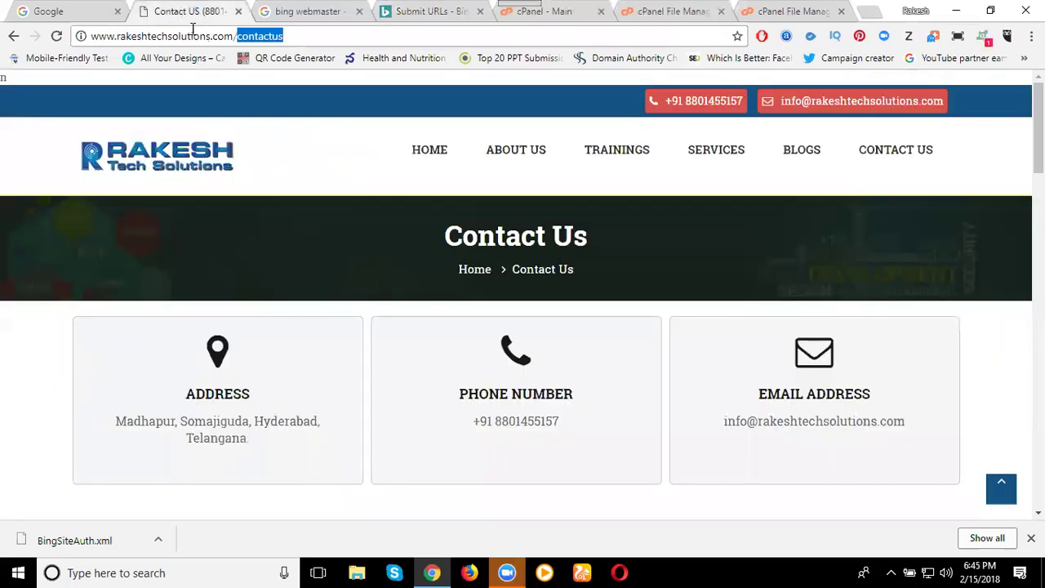
click(196, 36)
key(ctrl+c)
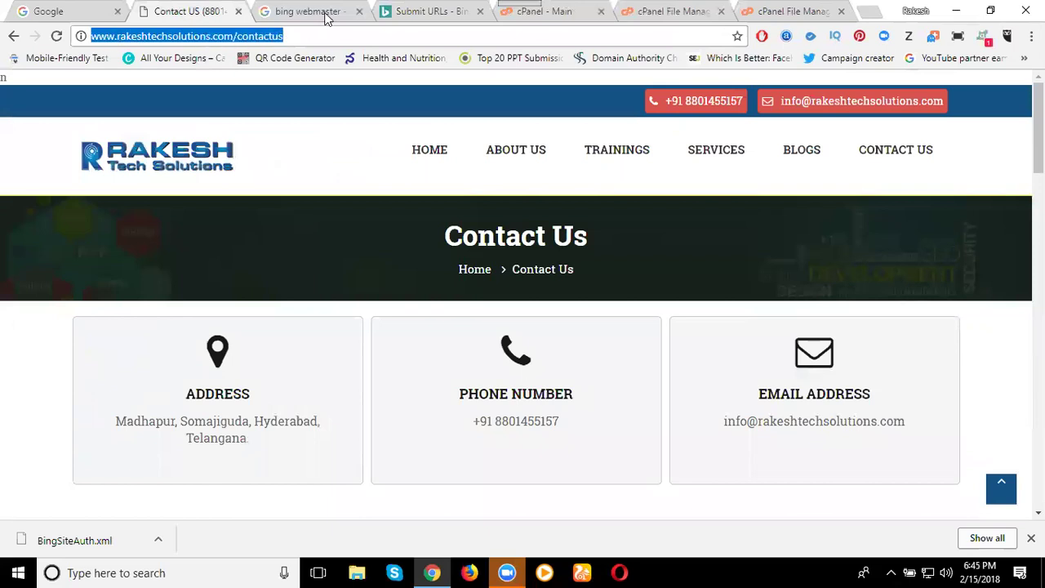
click(411, 11)
double_click(358, 256)
key(ctrl+a)
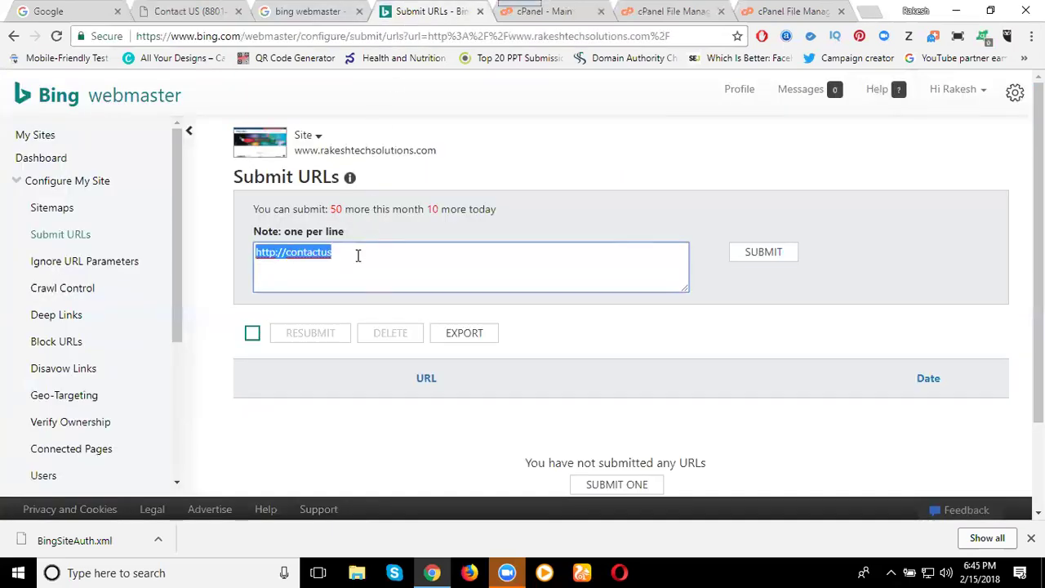
key(ctrl+v)
click(759, 253)
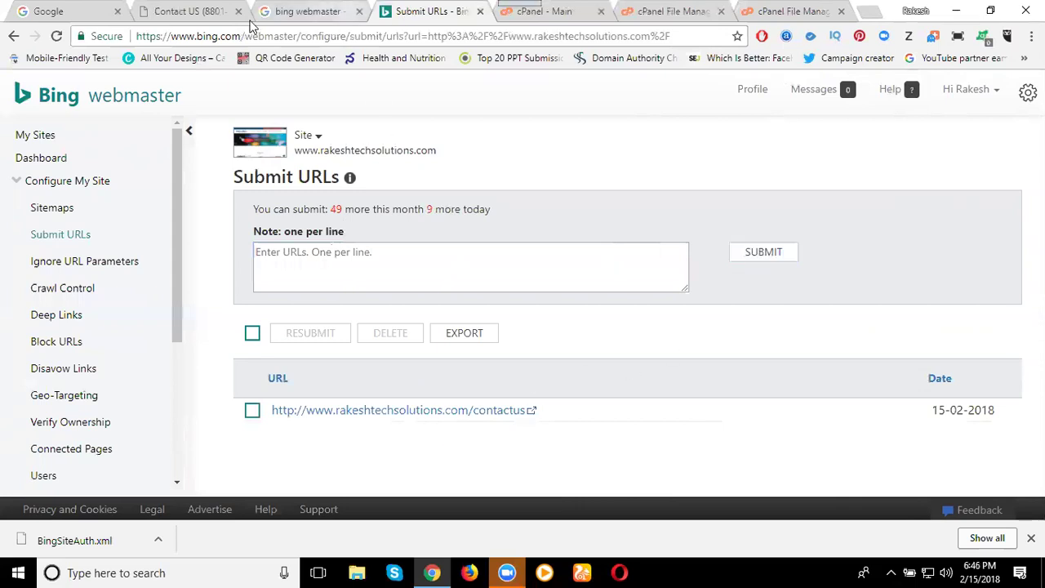
Open the Digital Marketing Online Training In Somajiguda page from the website's Trainings and copy its address
click(186, 12)
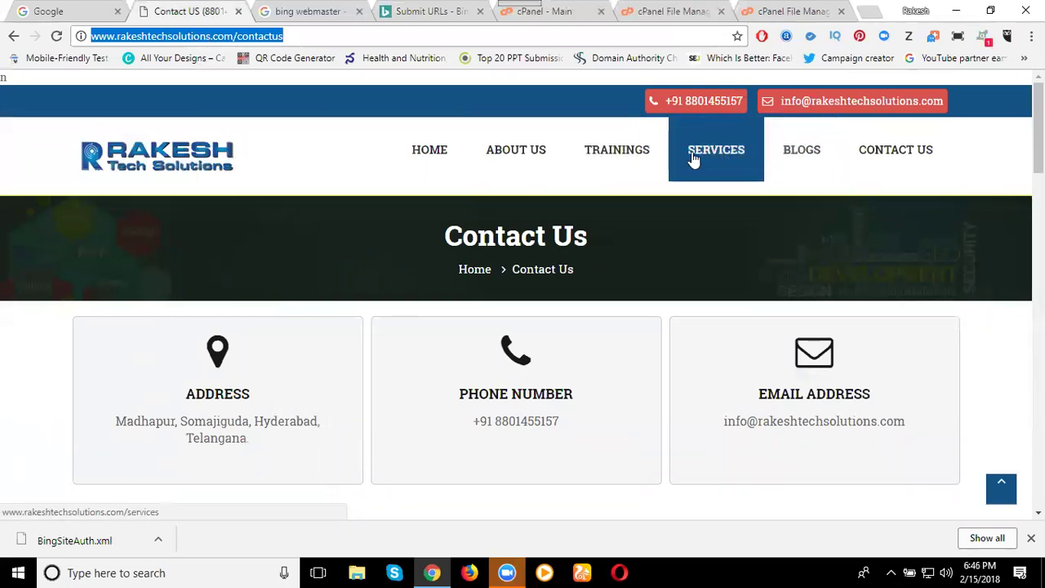
click(617, 157)
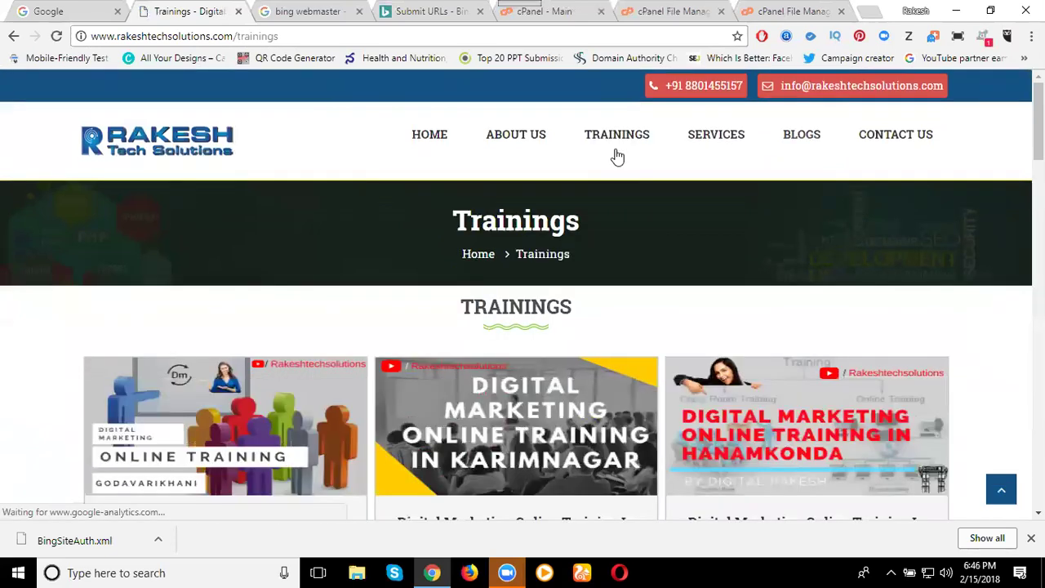
scroll(571, 253, down, 5)
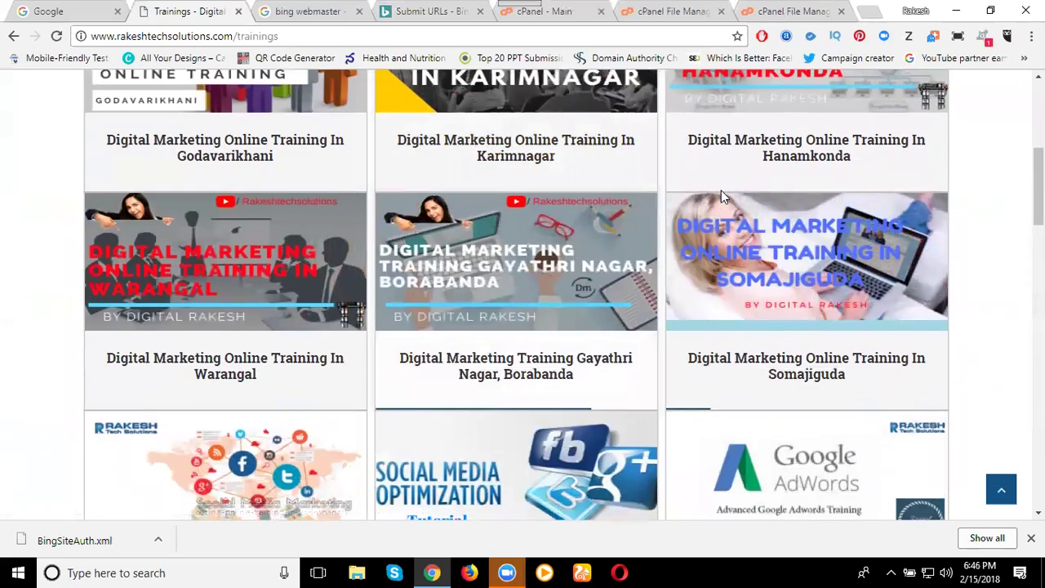
click(707, 363)
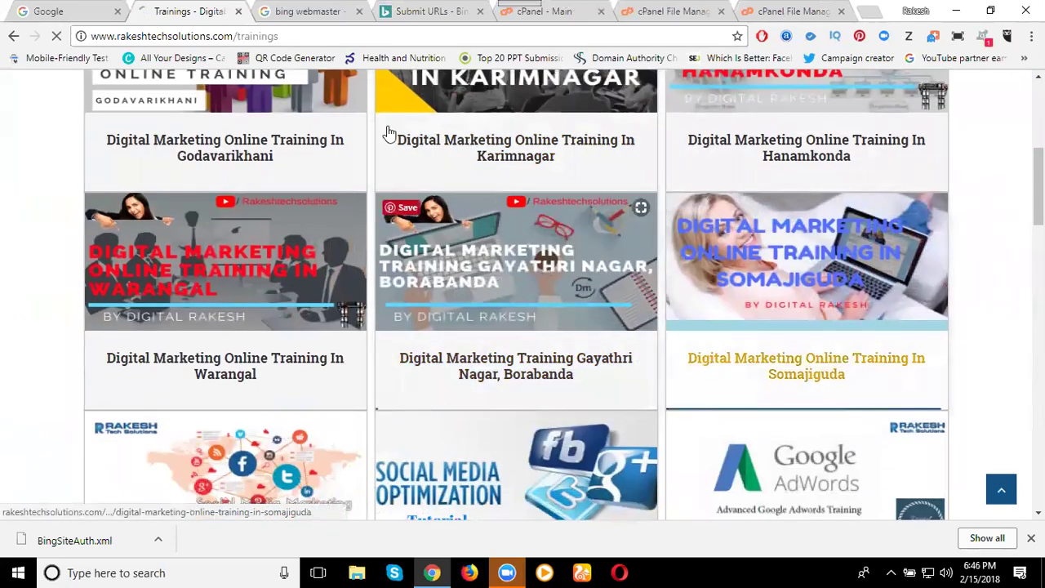
click(333, 37)
key(ctrl+c)
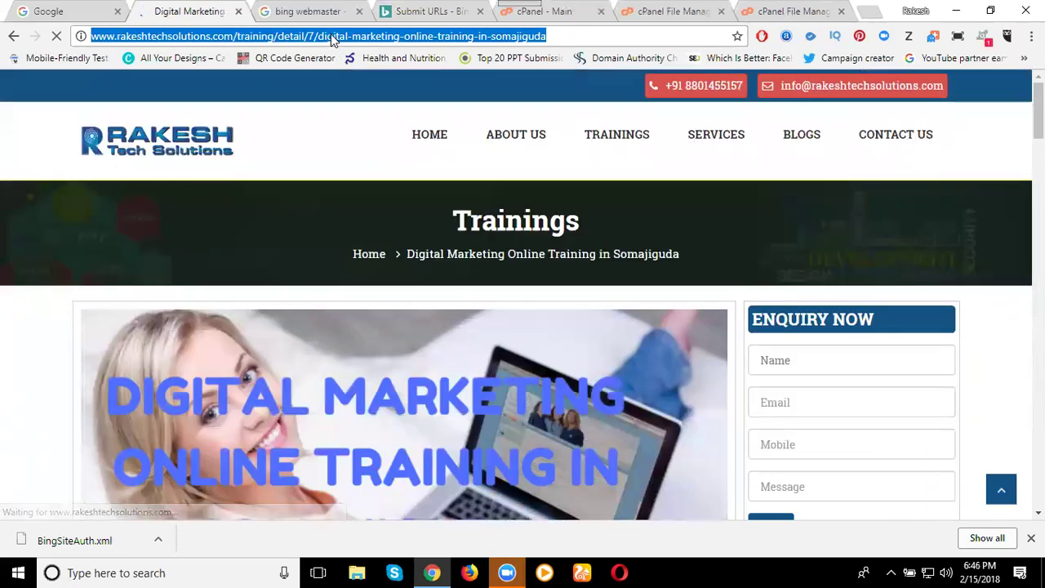
click(421, 12)
click(496, 265)
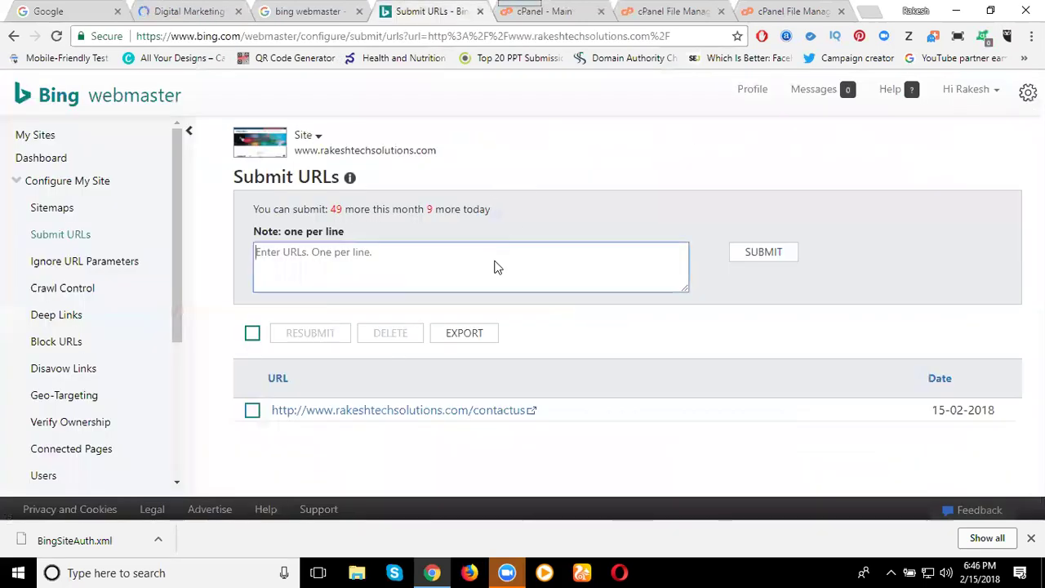
key(ctrl+v)
click(758, 252)
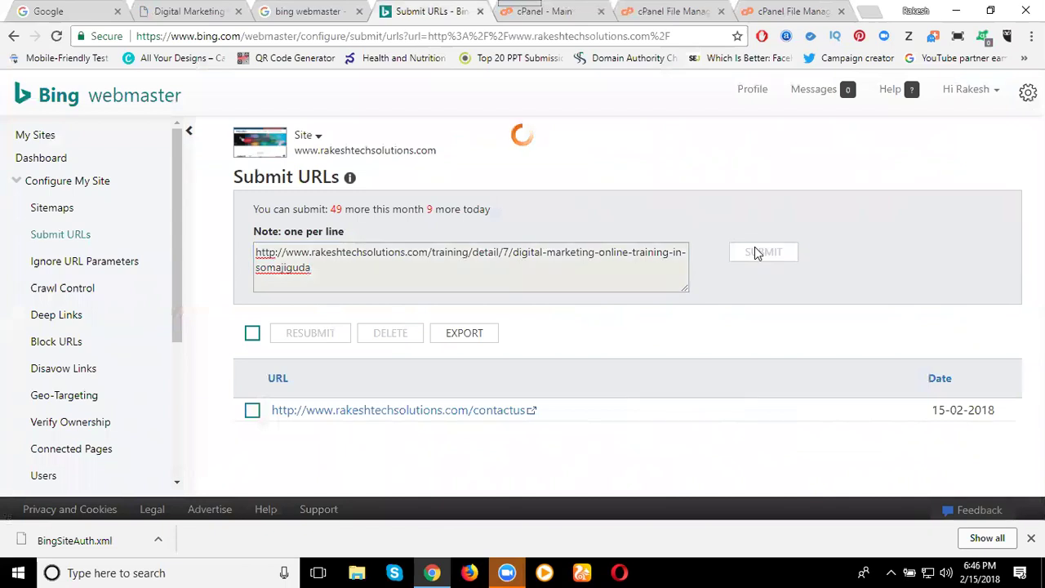